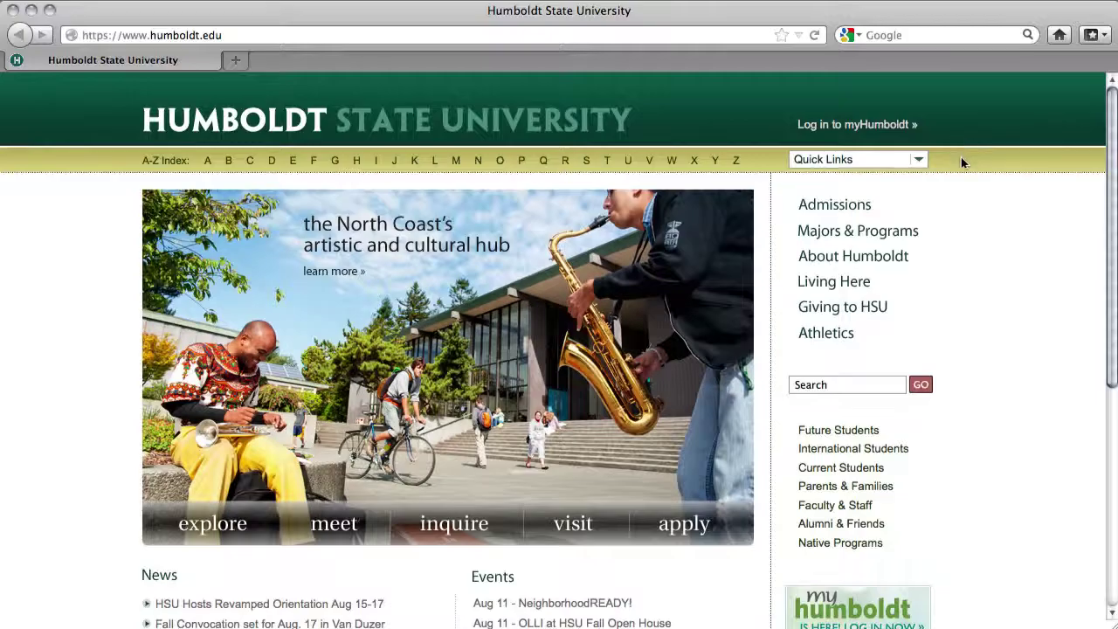
Show the list of quick links to campus tools and scroll through it
left_click(903, 162)
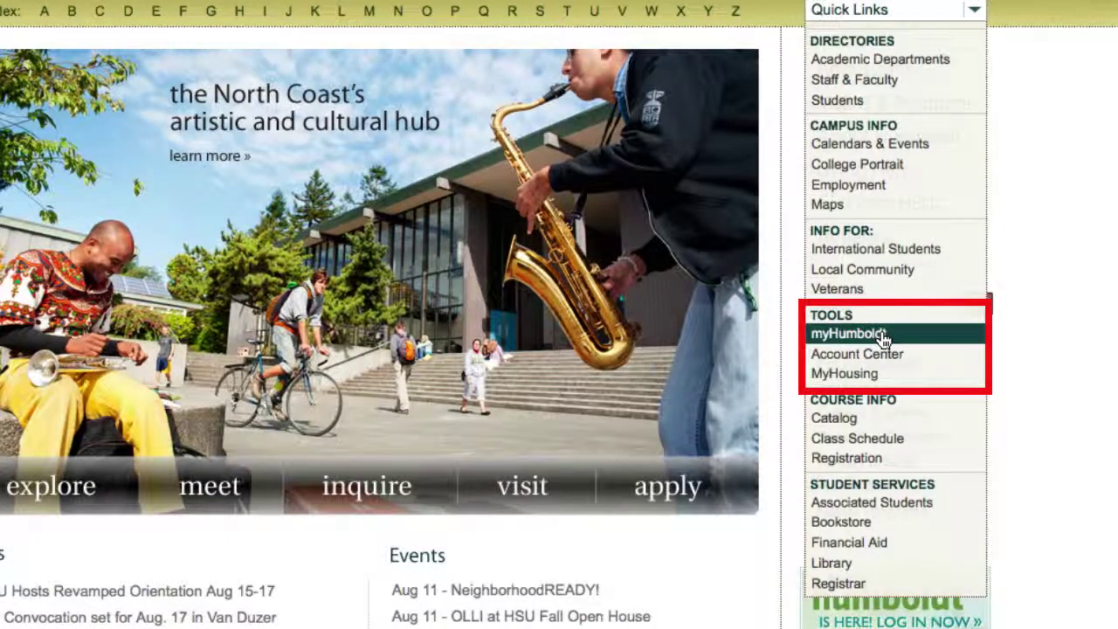
scroll(1064, 534, "down", 1)
scroll(1064, 535, "down", 2)
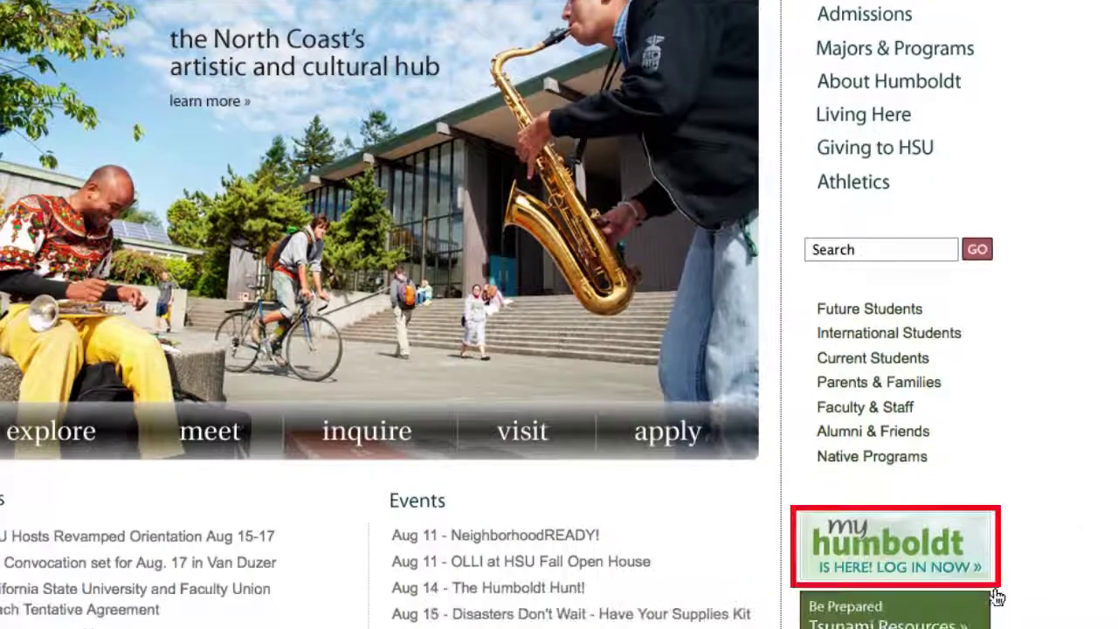
On the myHumboldt login page, enter the HSU user name and the account password
left_click(848, 547)
type("sp7081")
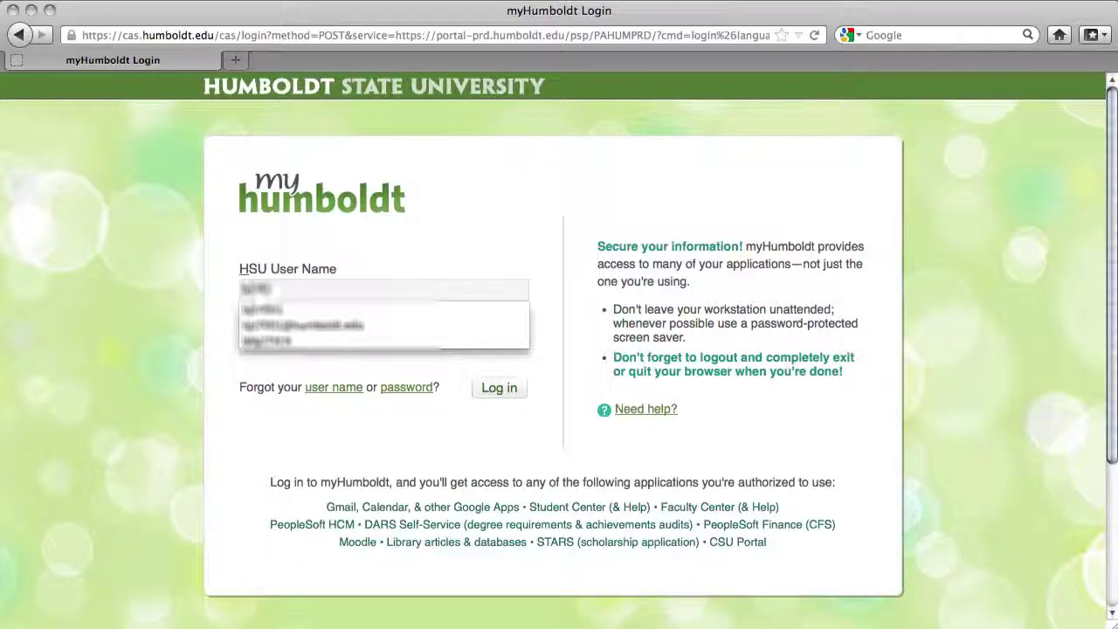
key("Tab")
type("*****")
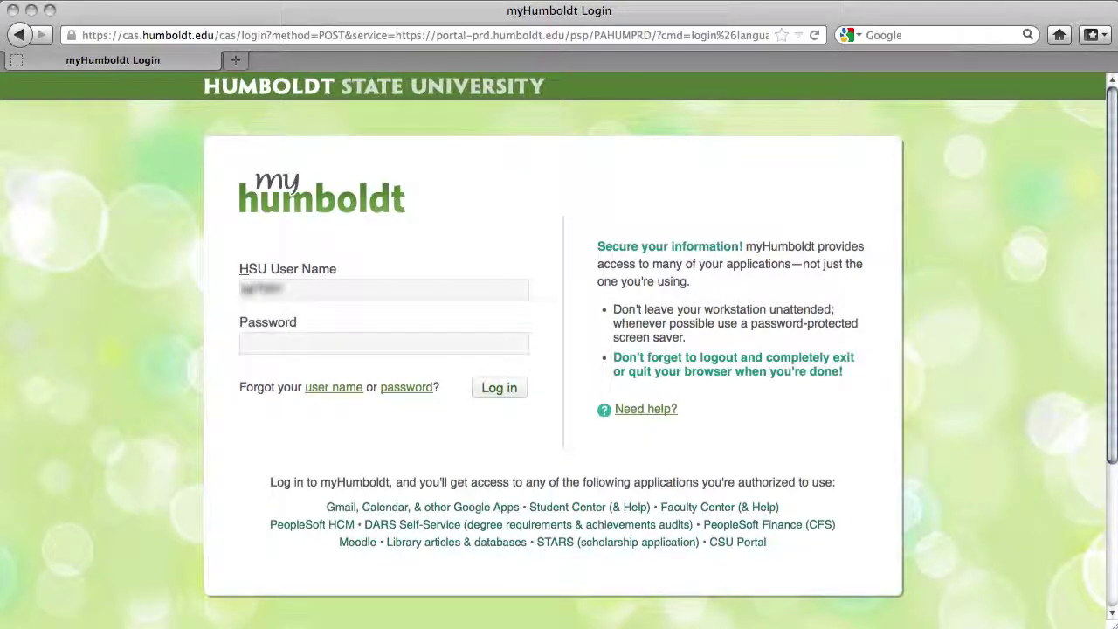
type("*")
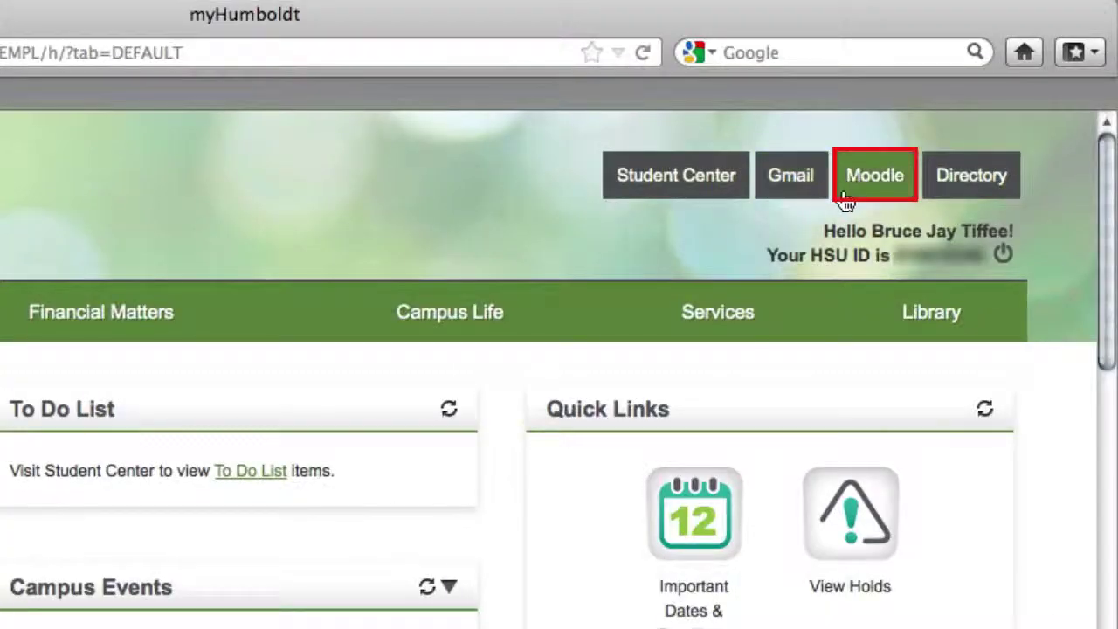
Go from the myHumboldt portal to the signed-in HSU Moodle front page
left_click(857, 194)
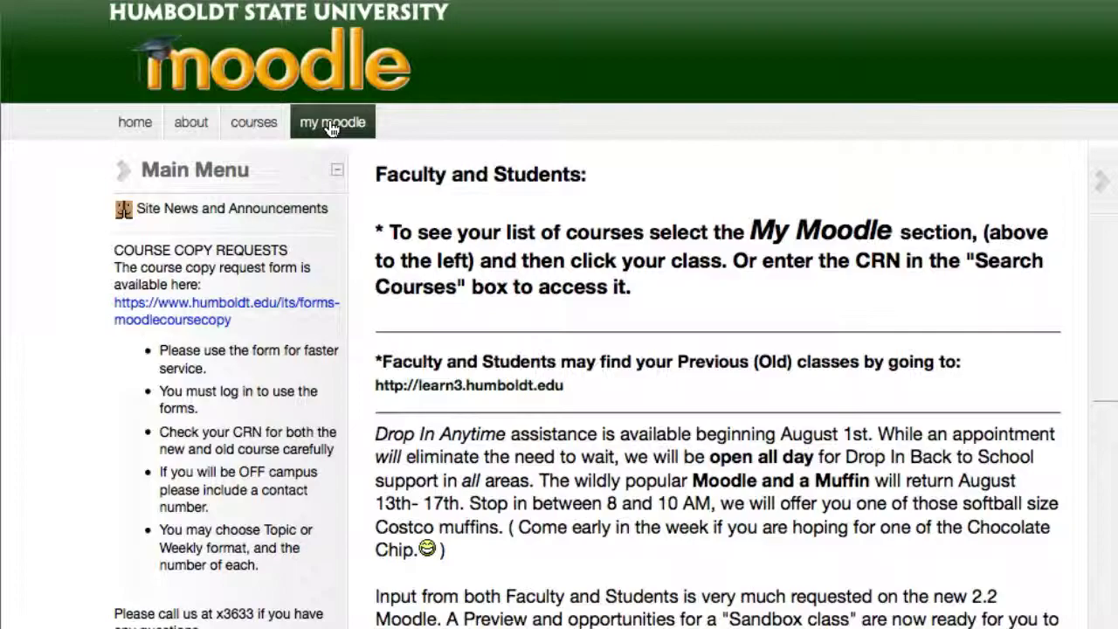
Show 'my moodle' to list the enrolled courses, including the faculty guide and ATI Area workshops
left_click(332, 125)
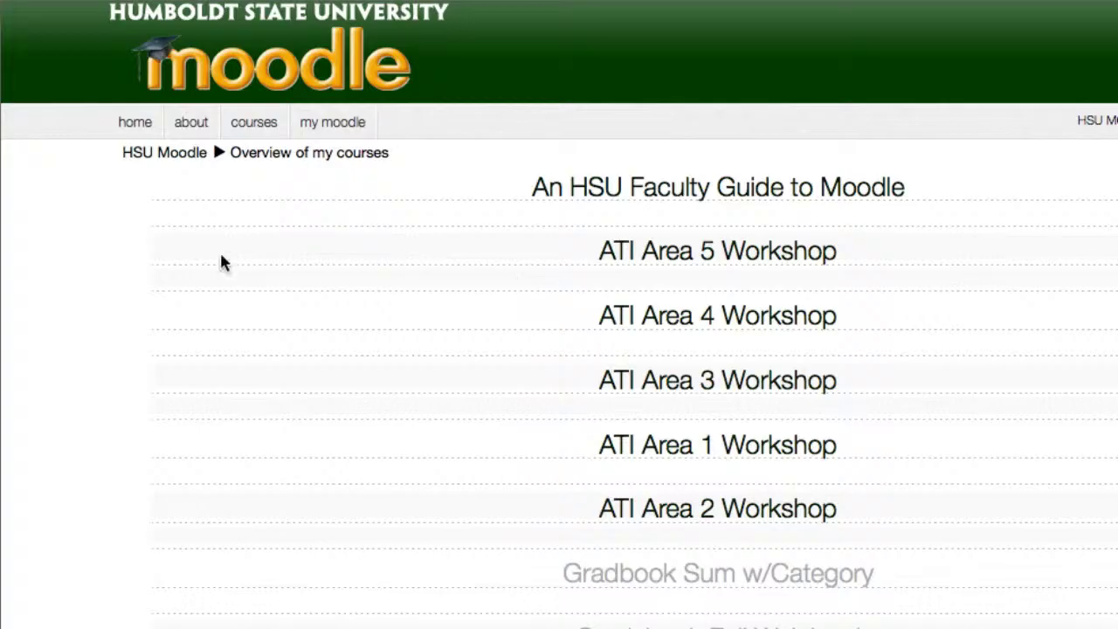
From the Moodle front page, open An HSU Student Guide to Moodle under Moodle Support for Faculty and Students
left_click(175, 164)
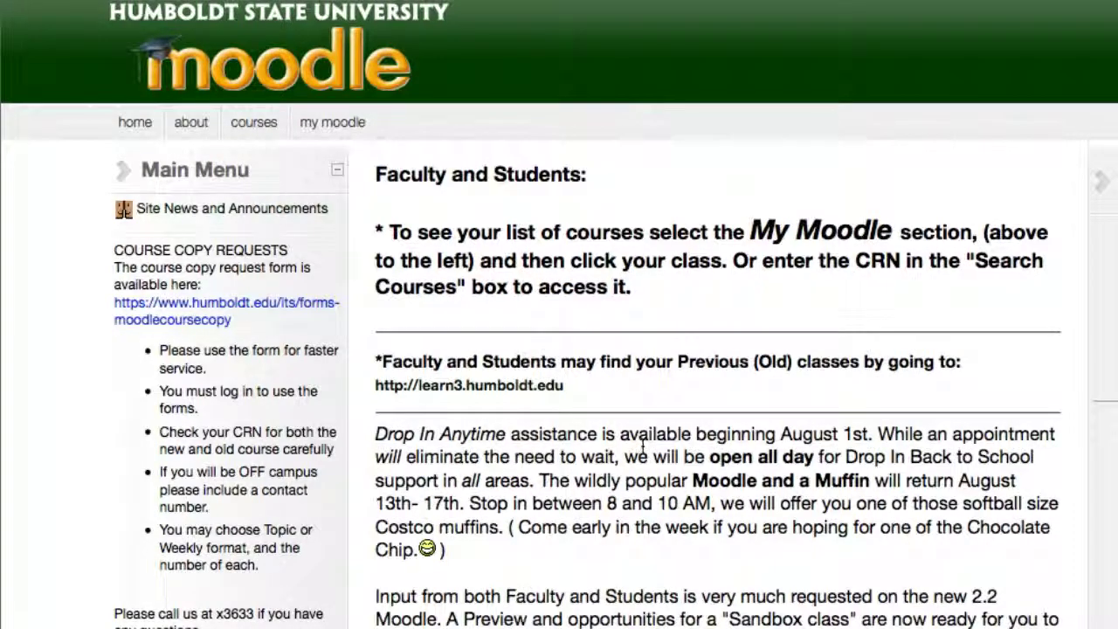
scroll(641, 445, "down", 2)
scroll(642, 447, "down", 5)
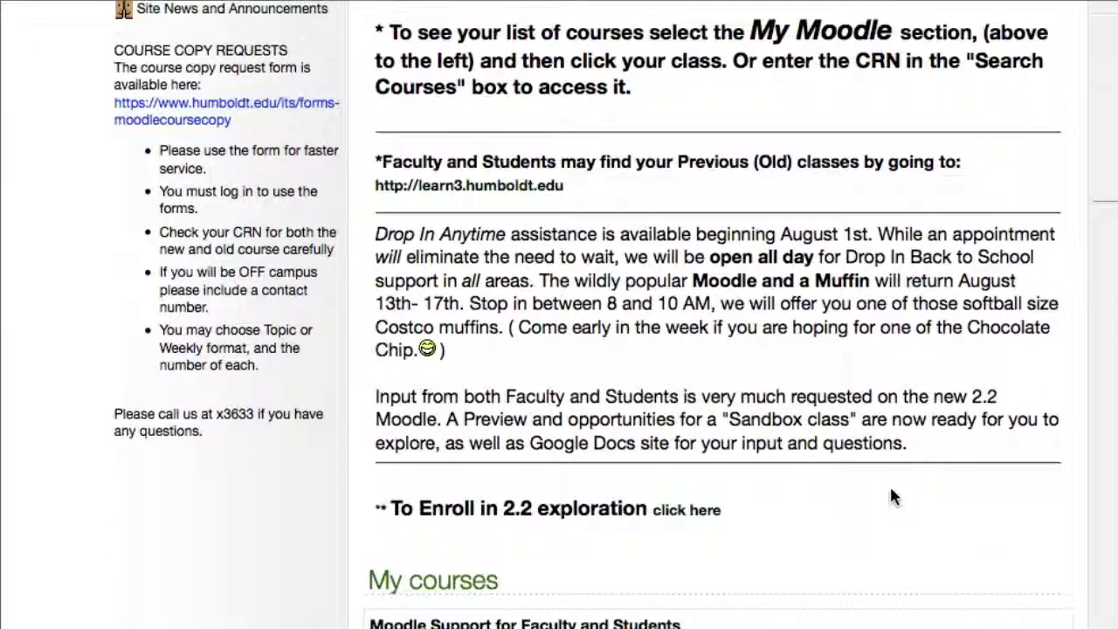
scroll(892, 496, "down", 6)
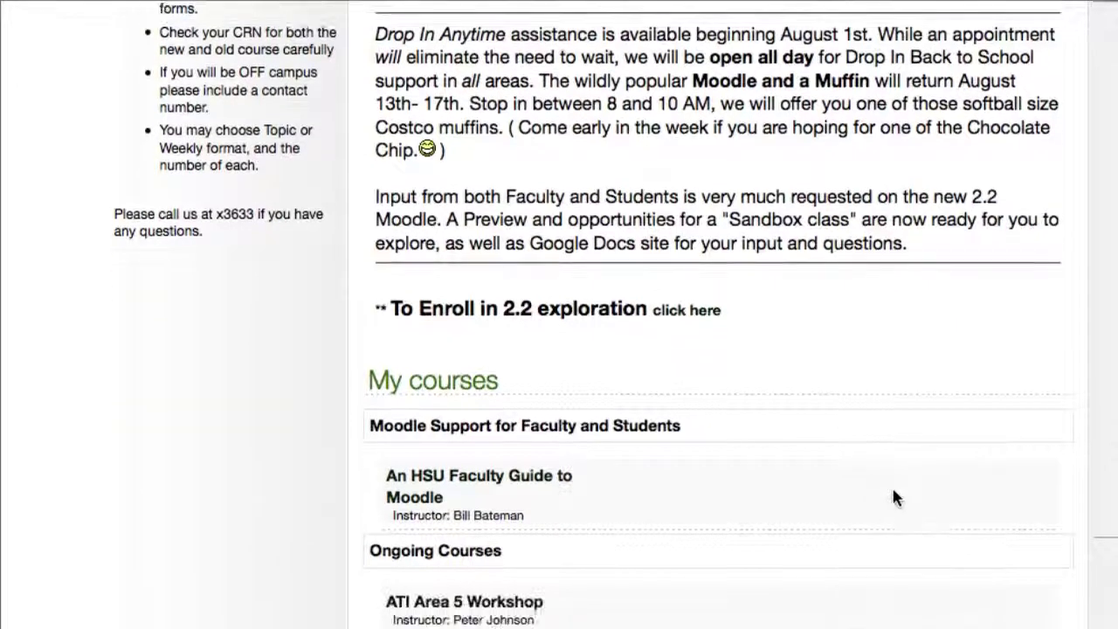
scroll(892, 496, "down", 8)
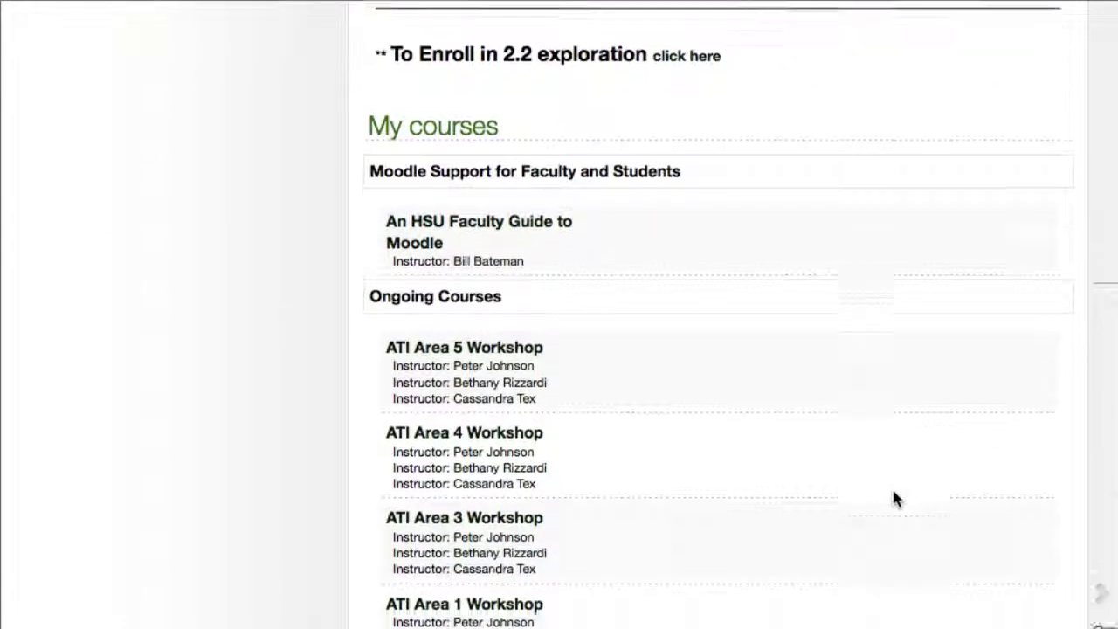
scroll(892, 496, "down", 10)
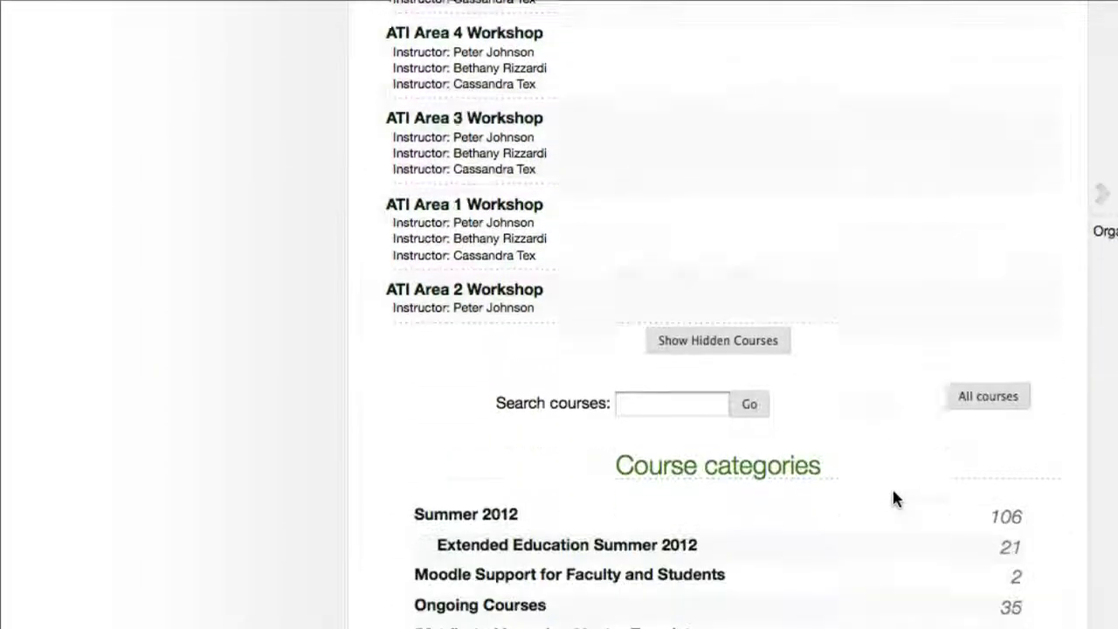
scroll(892, 496, "down", 2)
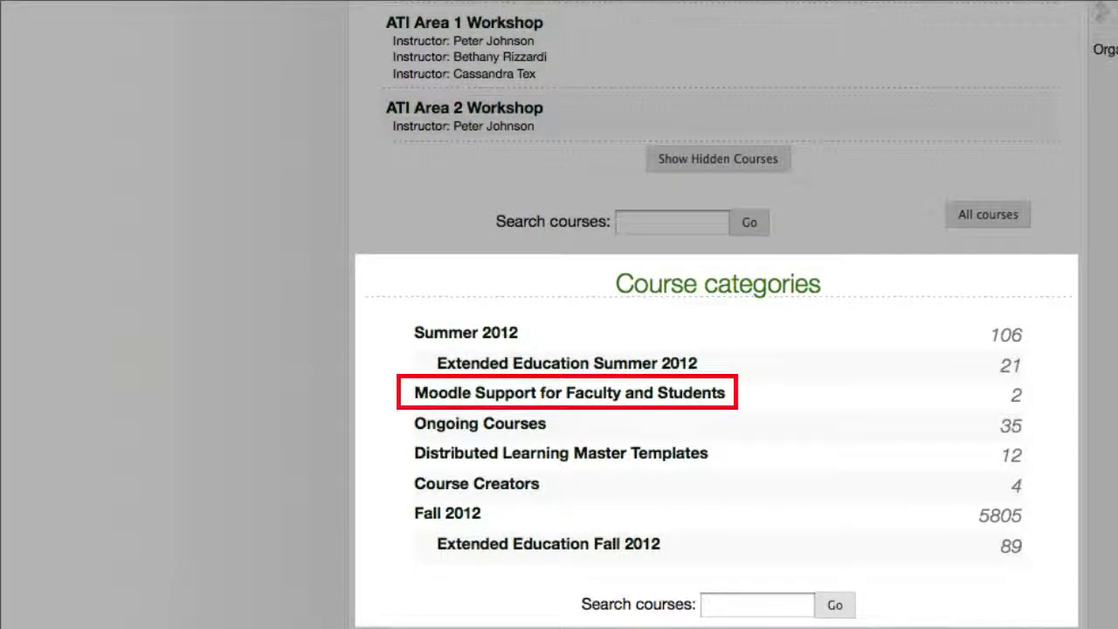
left_click(715, 398)
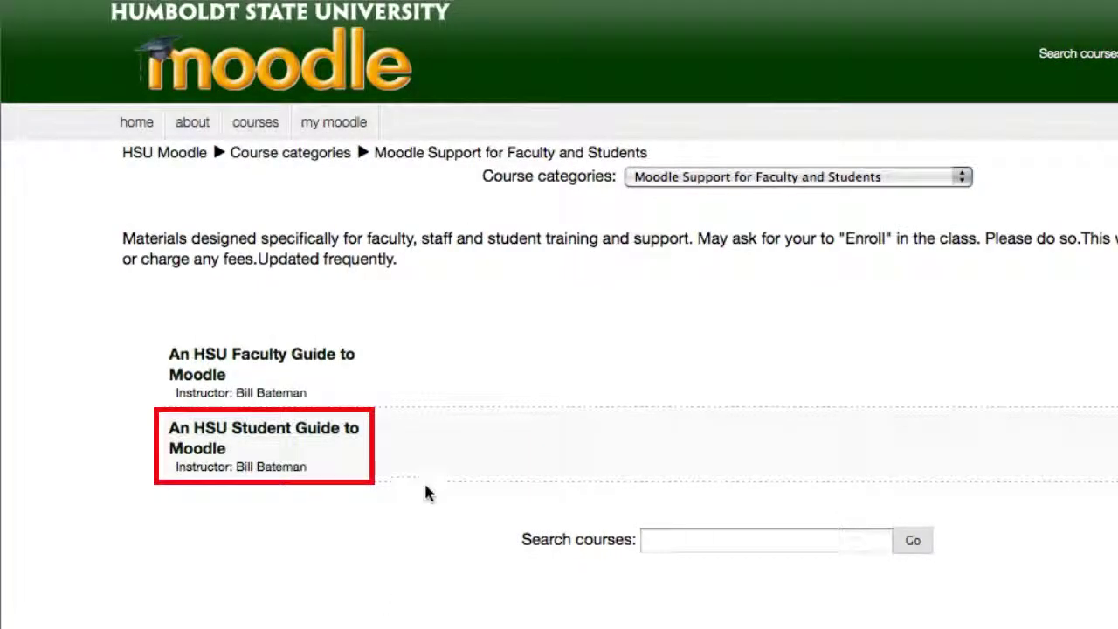
left_click(353, 434)
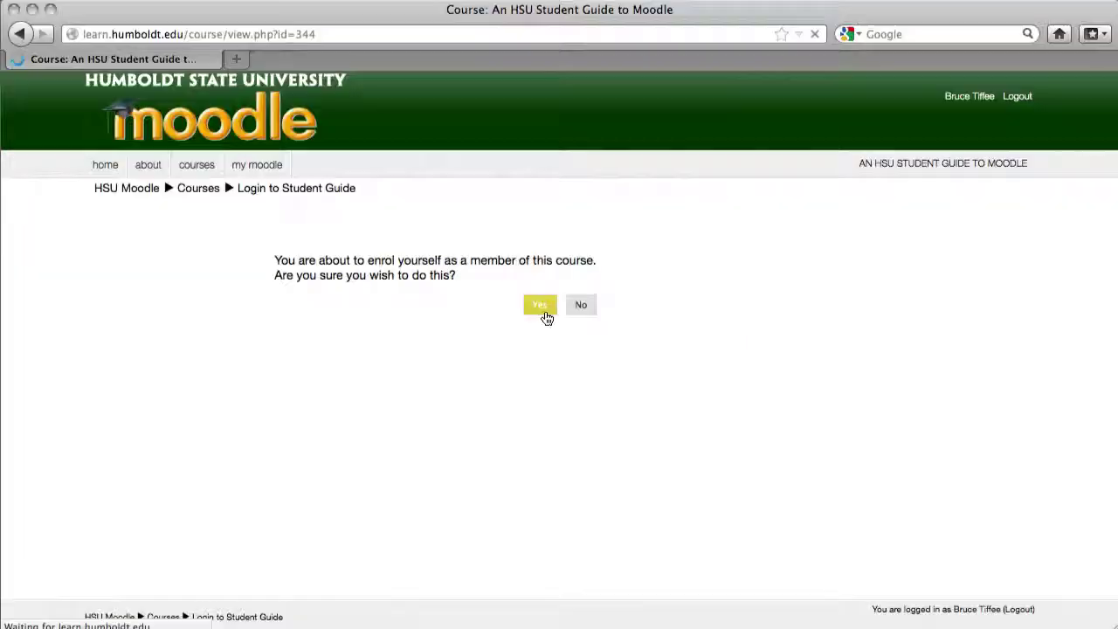
Confirm self-enrolment in An HSU Student Guide to Moodle and browse its topic outline
left_click(706, 308)
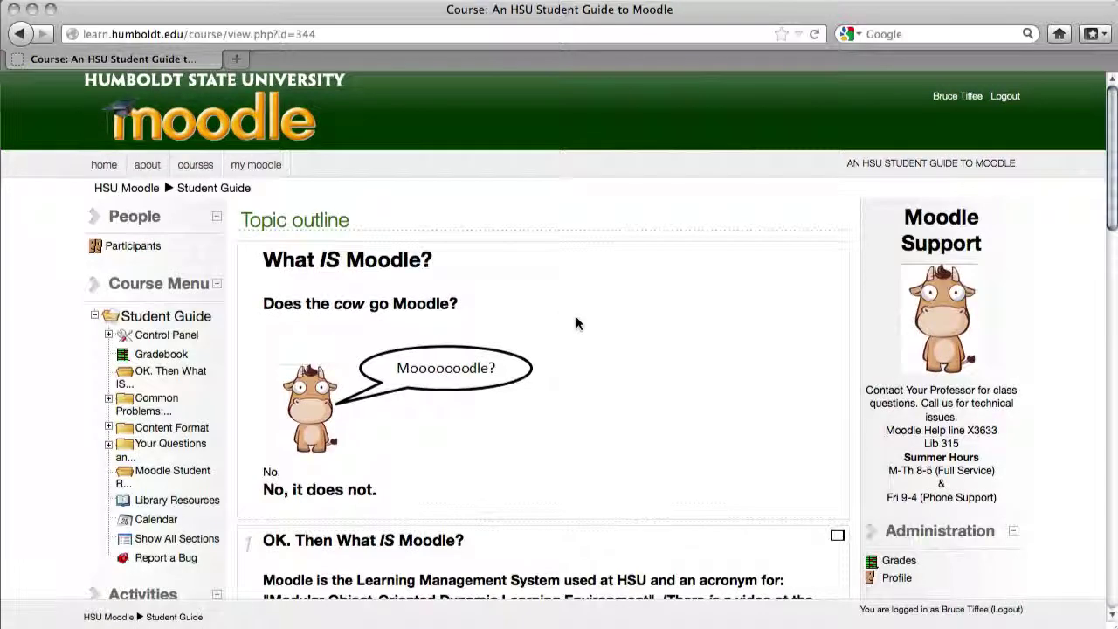
scroll(711, 349, "down", 2)
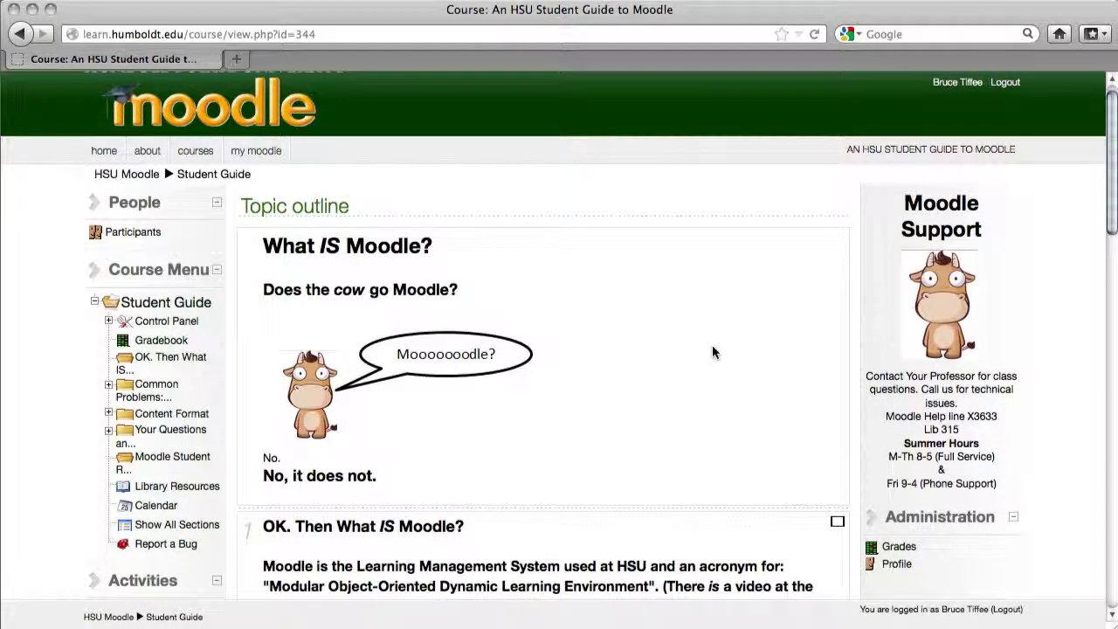
scroll(712, 344, "down", 1)
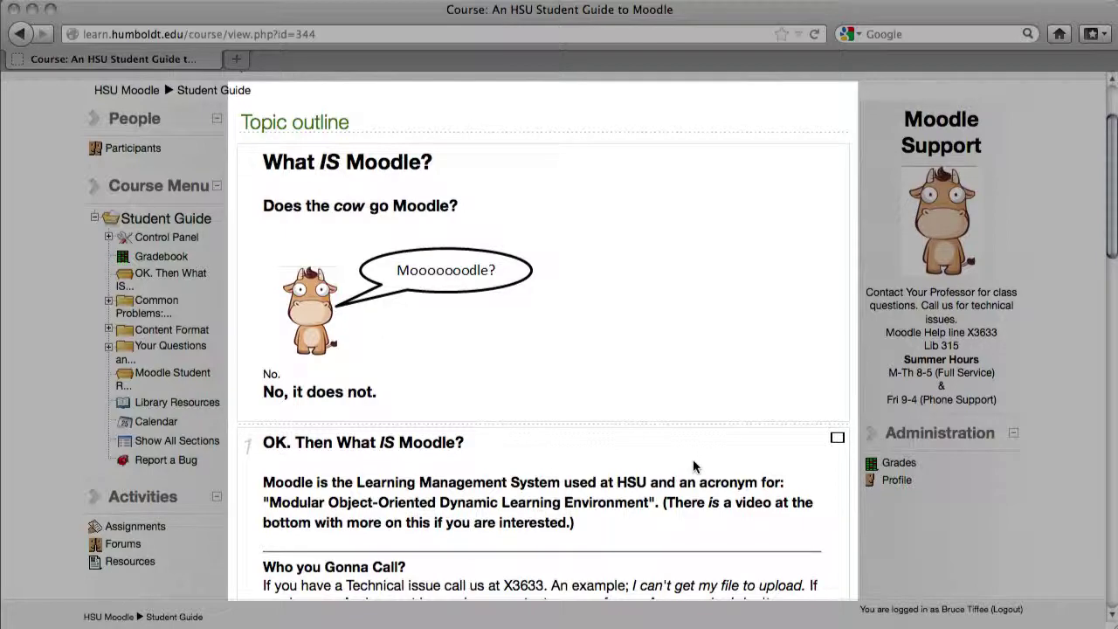
scroll(704, 453, "down", 3)
scroll(694, 466, "down", 5)
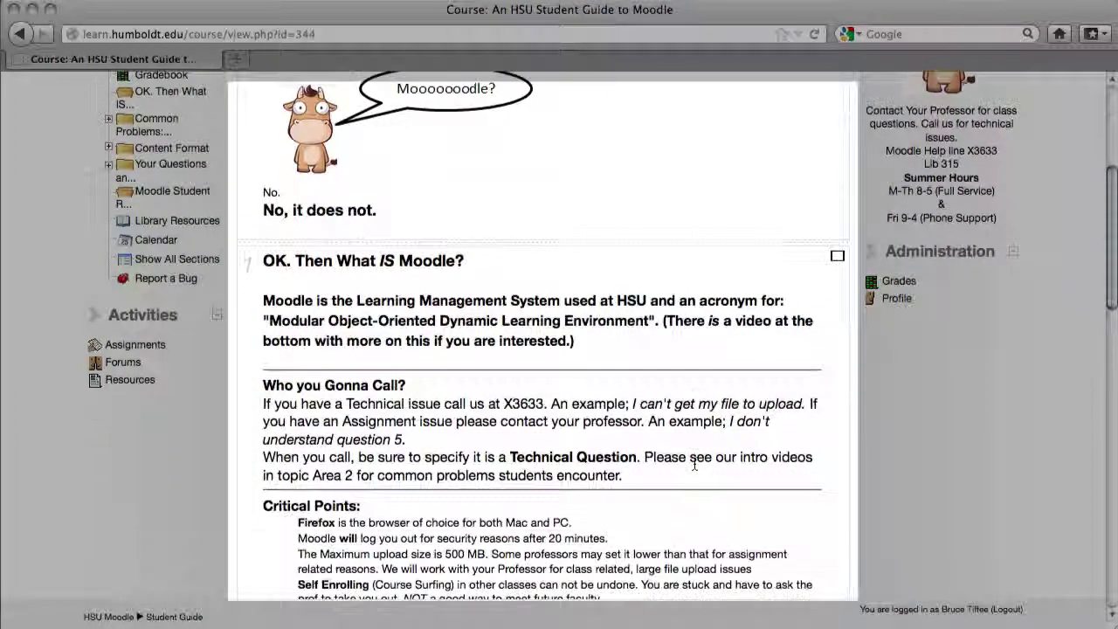
scroll(695, 466, "down", 2)
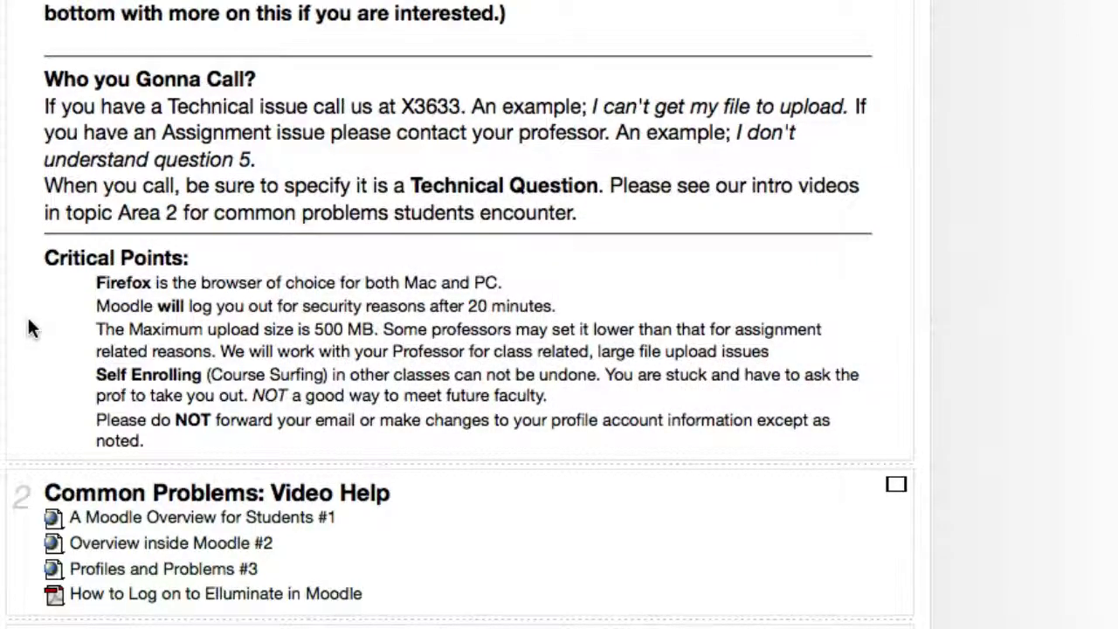
scroll(28, 320, "down", 3)
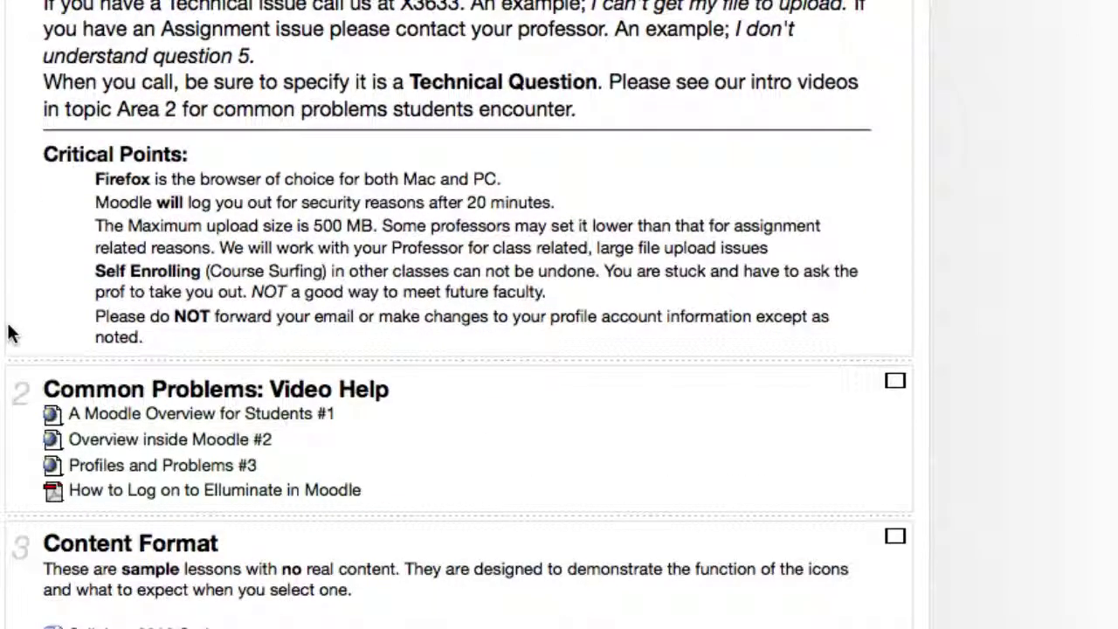
scroll(7, 330, "down", 3)
scroll(4, 332, "down", 2)
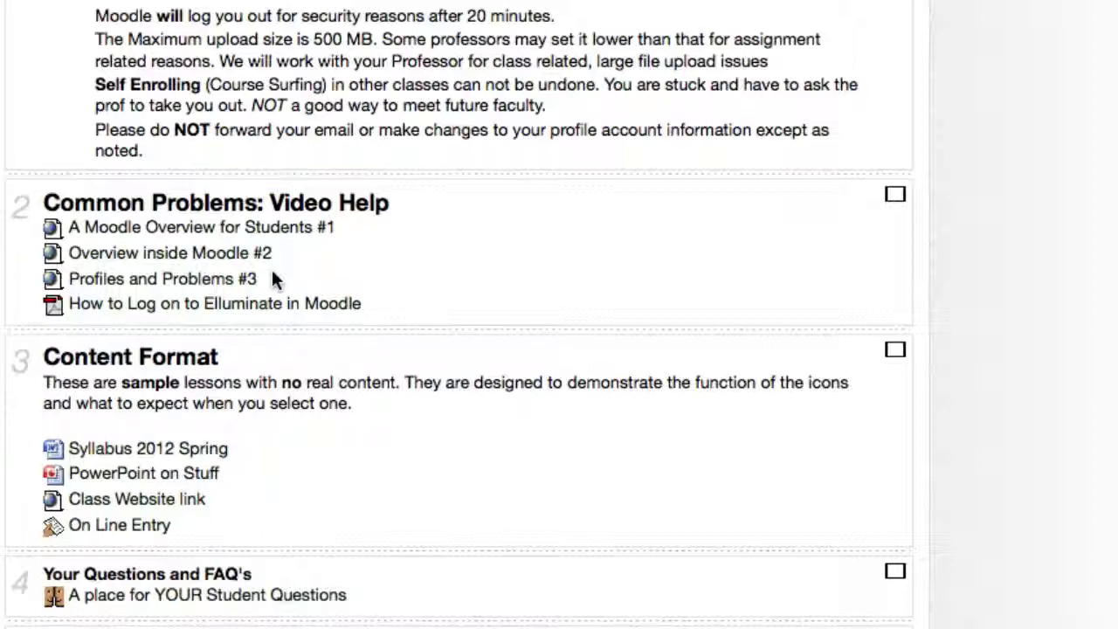
scroll(294, 286, "down", 3)
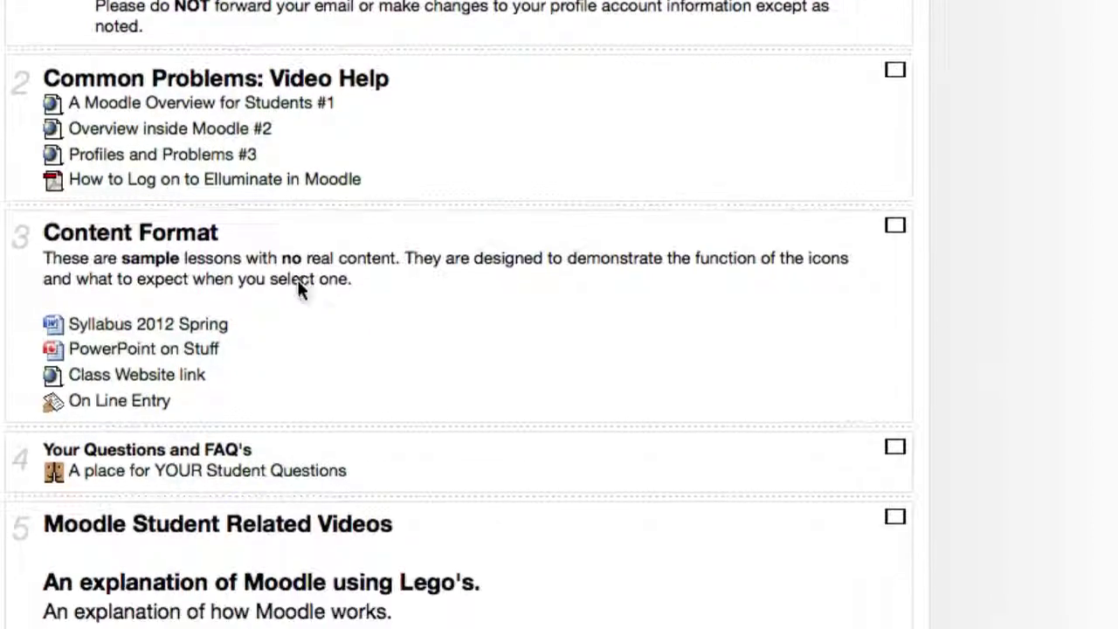
scroll(297, 279, "down", 2)
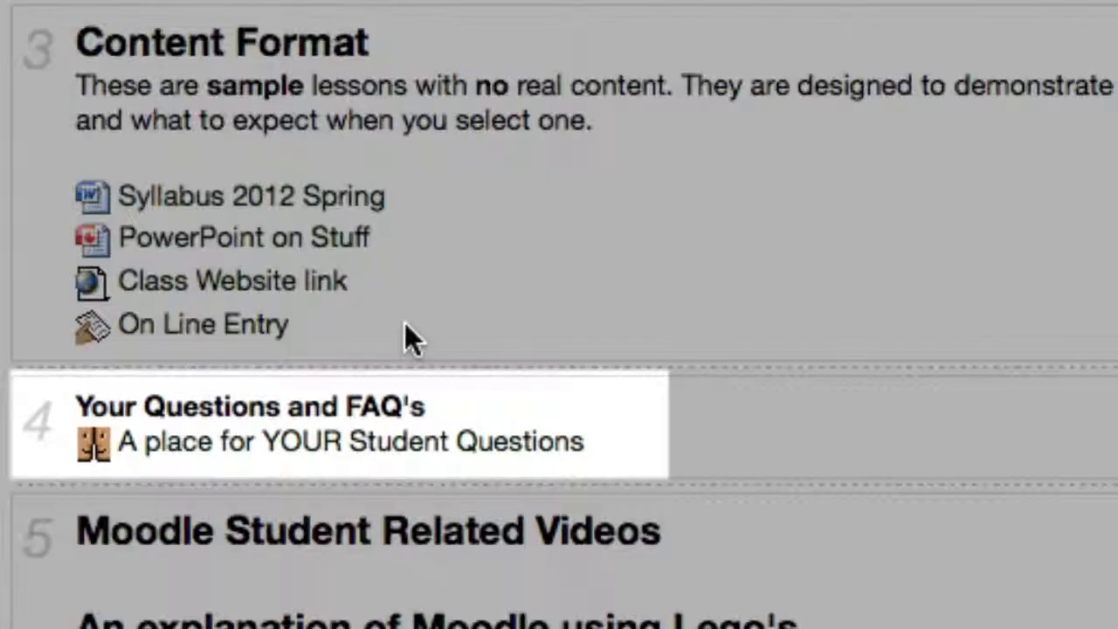
scroll(387, 328, "down", 3)
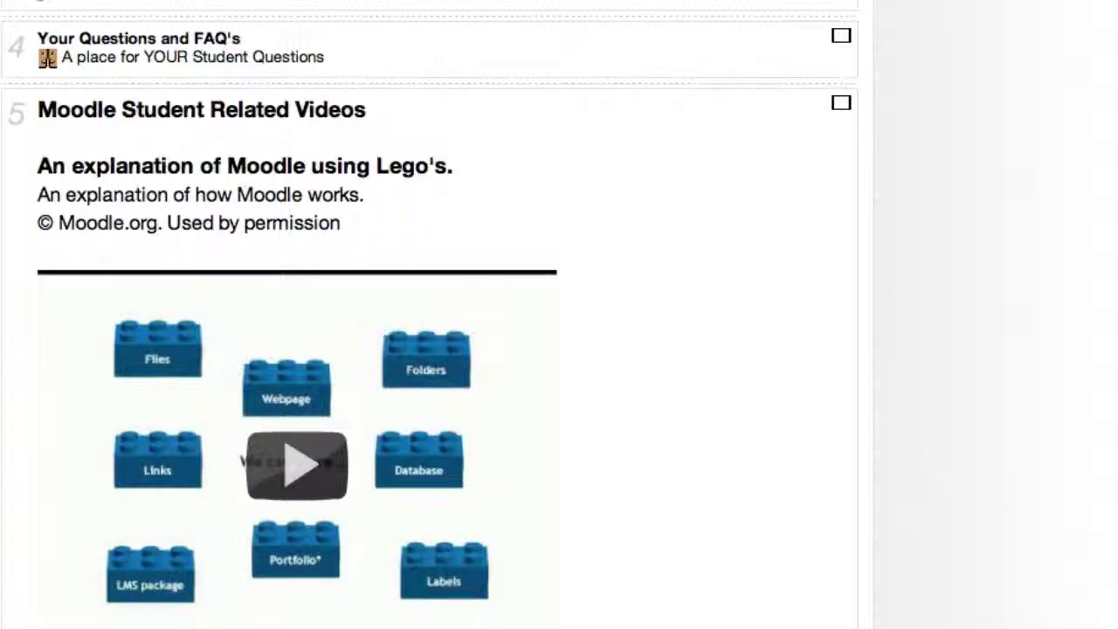
scroll(429, 314, "down", 5)
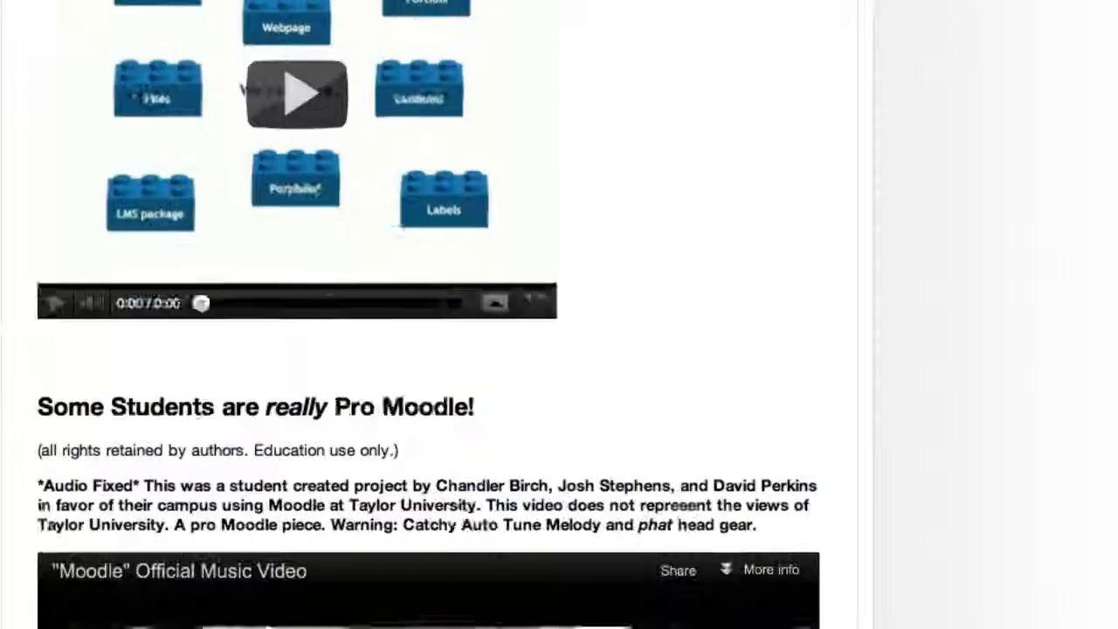
scroll(58, 139, "down", 2)
scroll(58, 140, "down", 1)
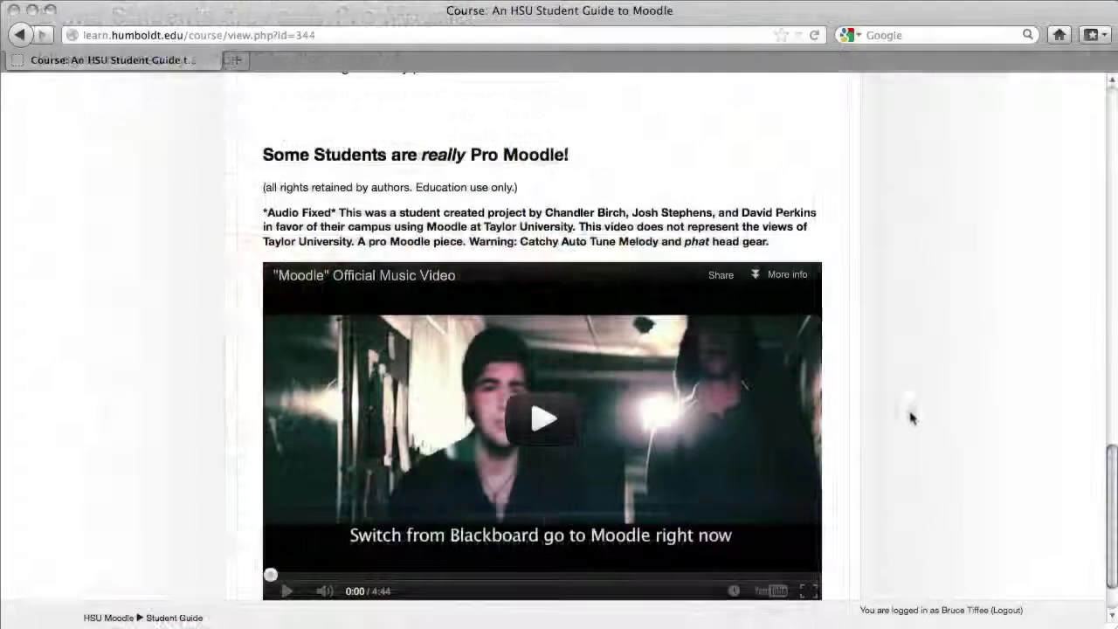
scroll(205, 347, "up", 20)
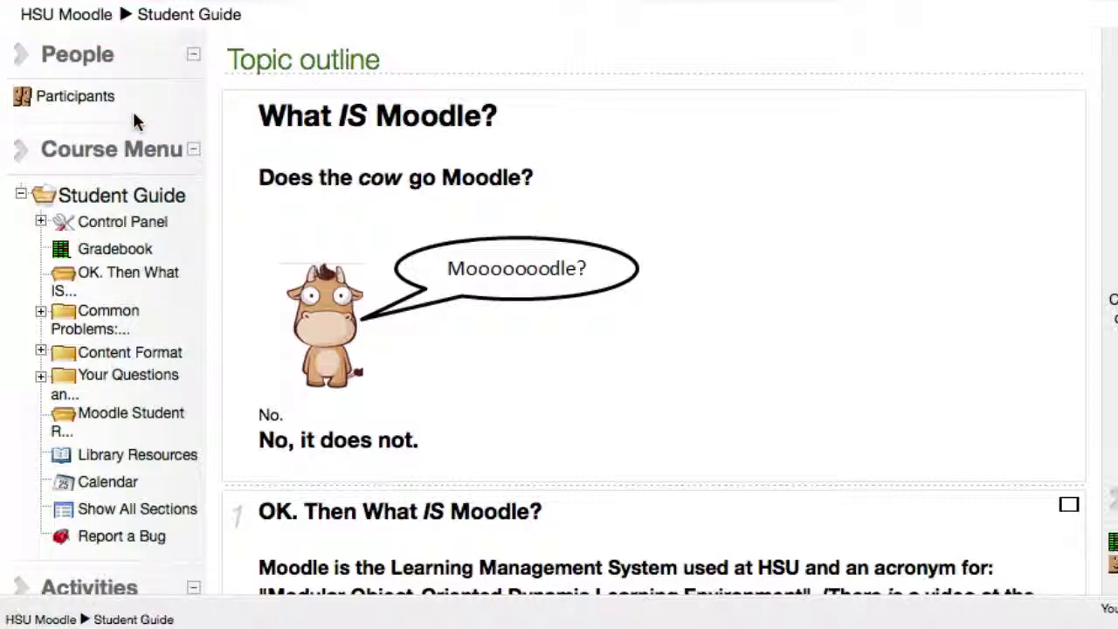
scroll(132, 107, "down", 5)
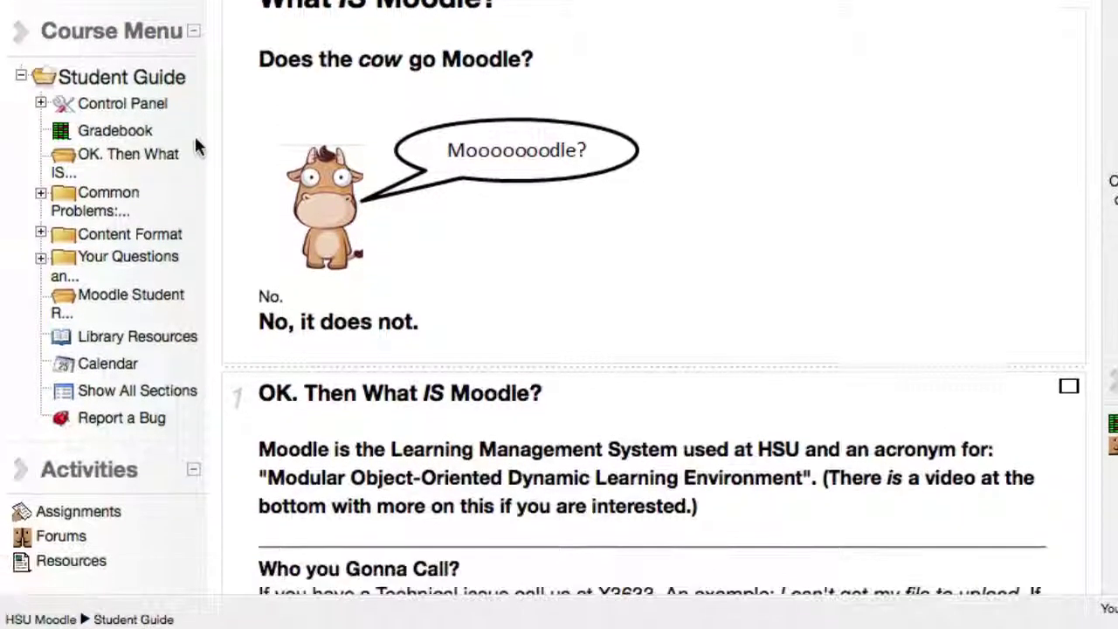